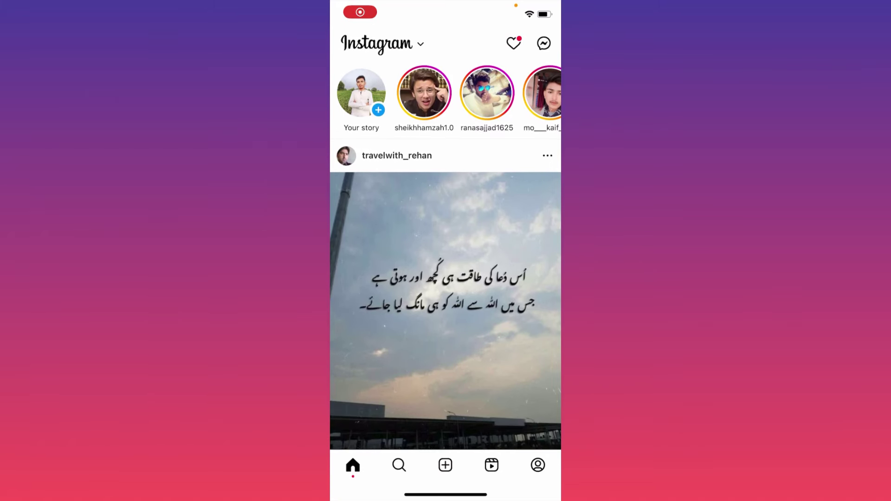
pyautogui.scroll(-2, 445, 279)
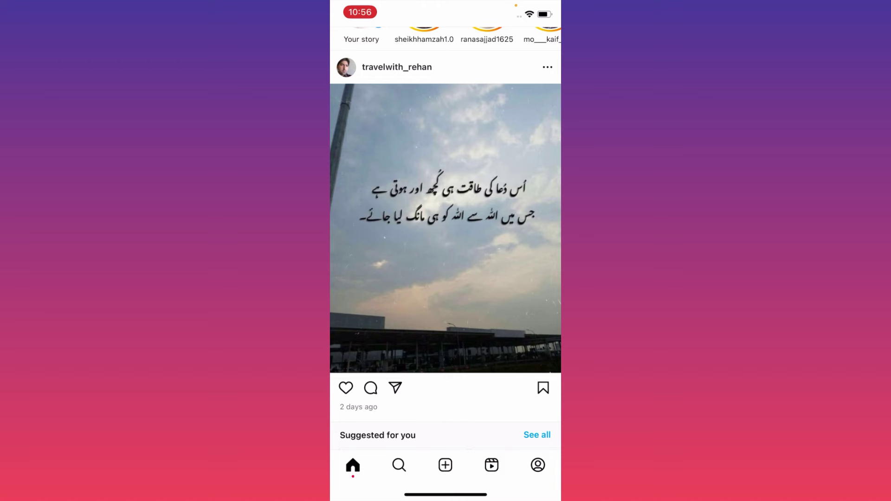
pyautogui.scroll(2, 446, 278)
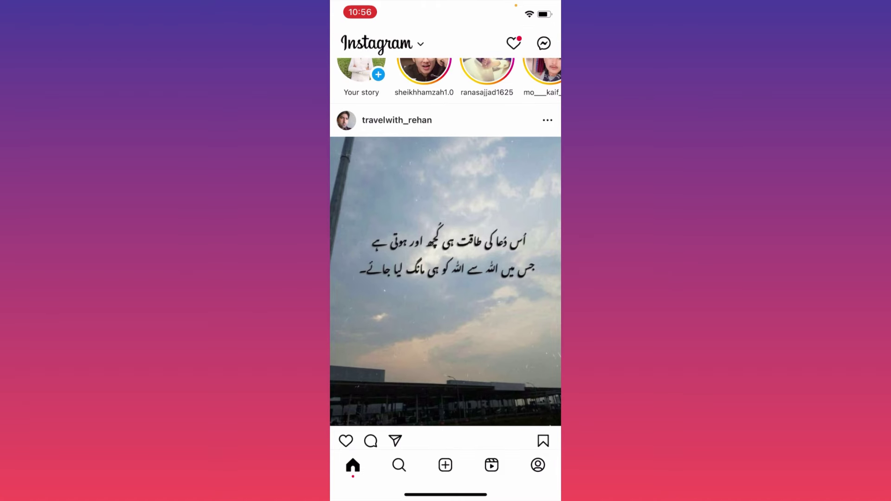
pyautogui.scroll(1, 445, 279)
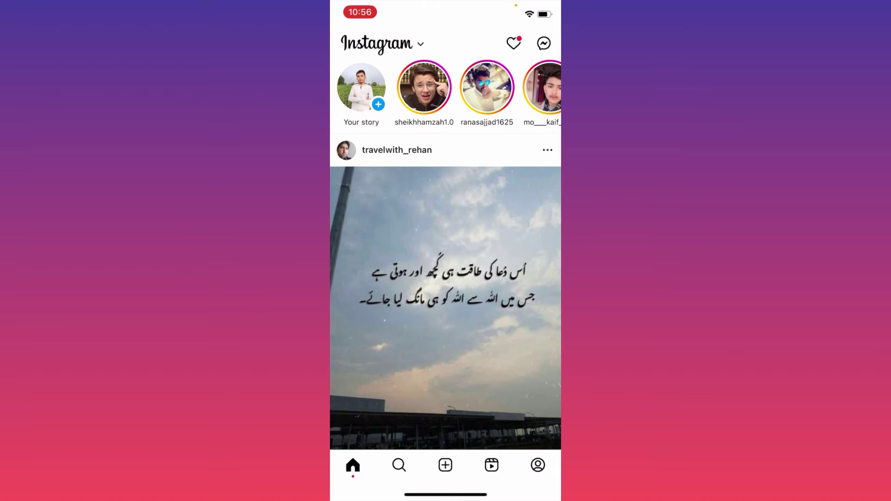
pyautogui.scroll(-1, 445, 279)
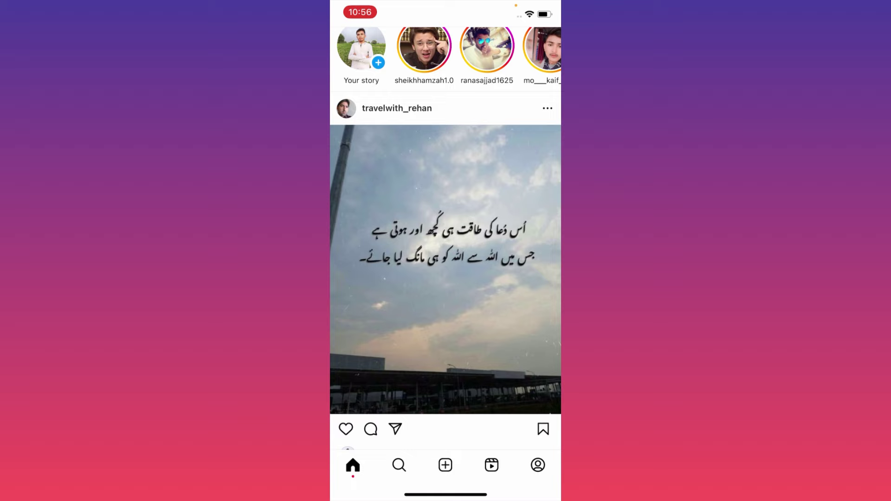
pyautogui.scroll(1, 446, 279)
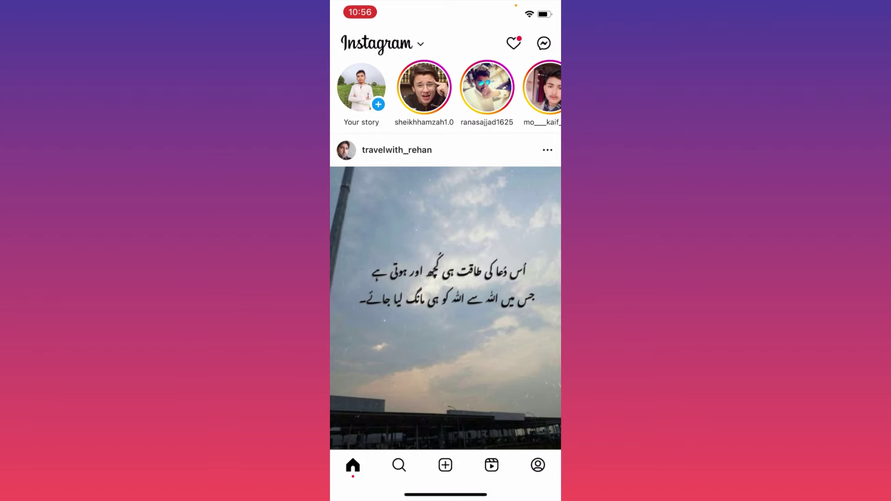
pyautogui.scroll(-2, 445, 279)
# Leave Instagram and go to the first home screen page
pyautogui.moveTo(446, 494); pyautogui.dragTo(445, 314)
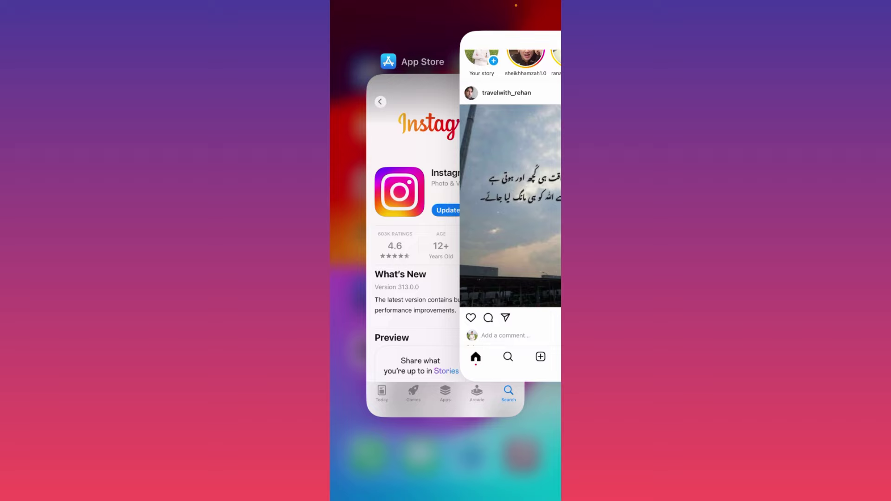
pyautogui.moveTo(446, 417); pyautogui.dragTo(447, 140)
pyautogui.moveTo(363, 348); pyautogui.dragTo(529, 348)
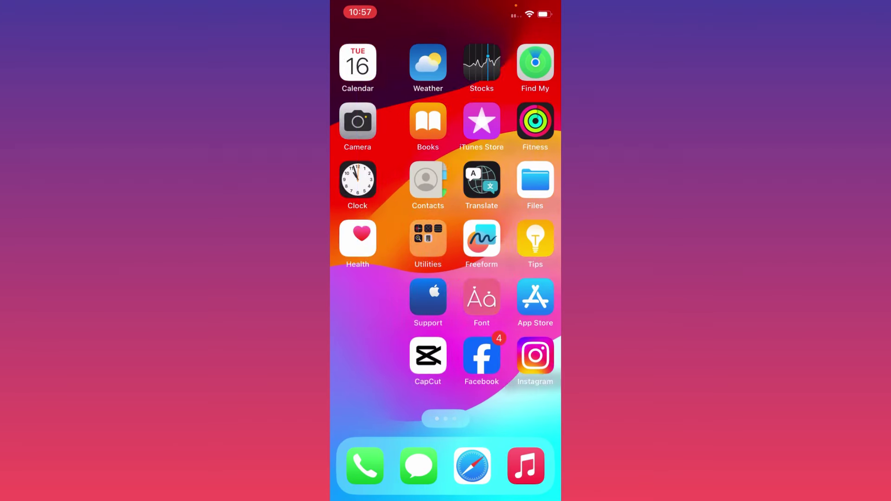
# Check the connected Wi-Fi network in iOS Settings and return to the main settings list
pyautogui.click(365, 298)
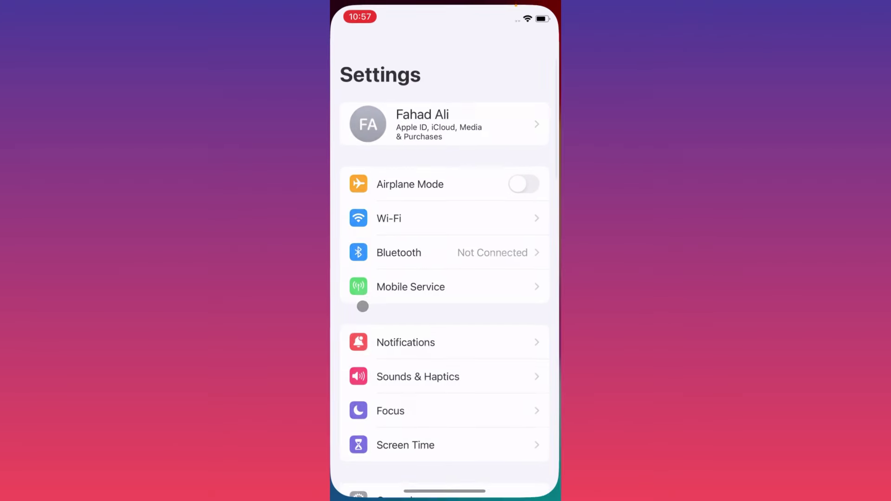
pyautogui.click(421, 214)
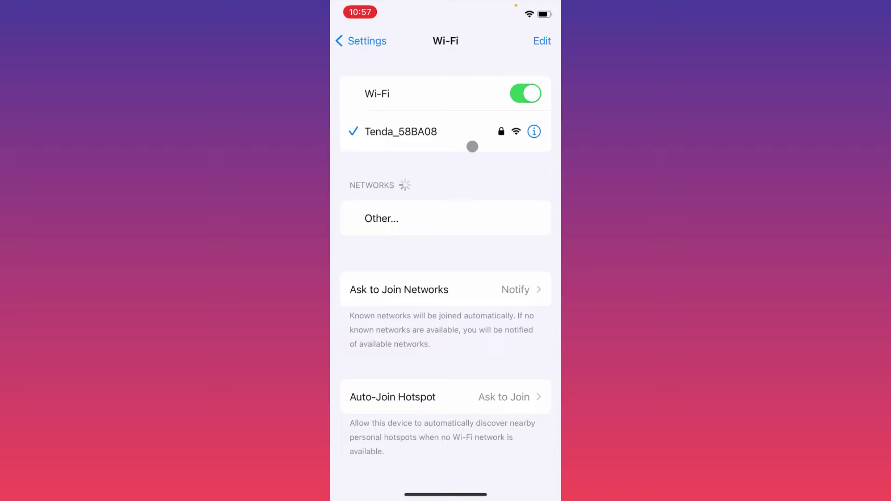
pyautogui.click(346, 46)
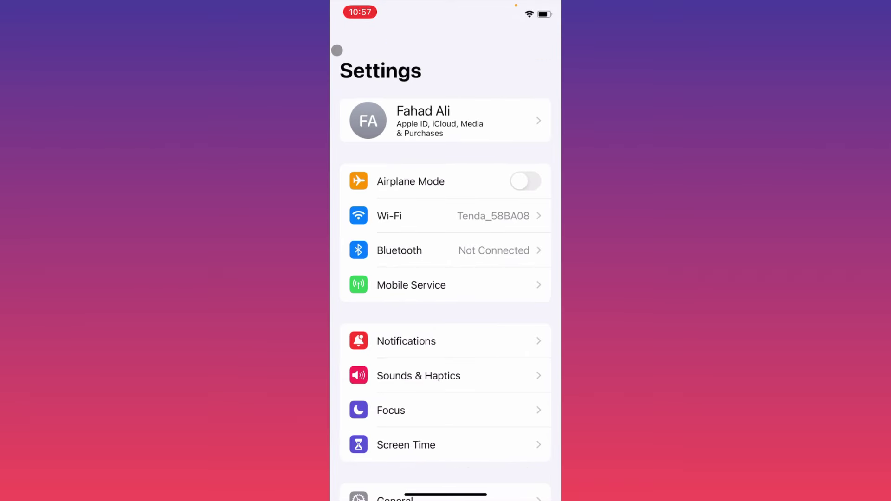
# Close Settings and launch the App Store from the second home screen page
pyautogui.moveTo(446, 494); pyautogui.dragTo(446, 279)
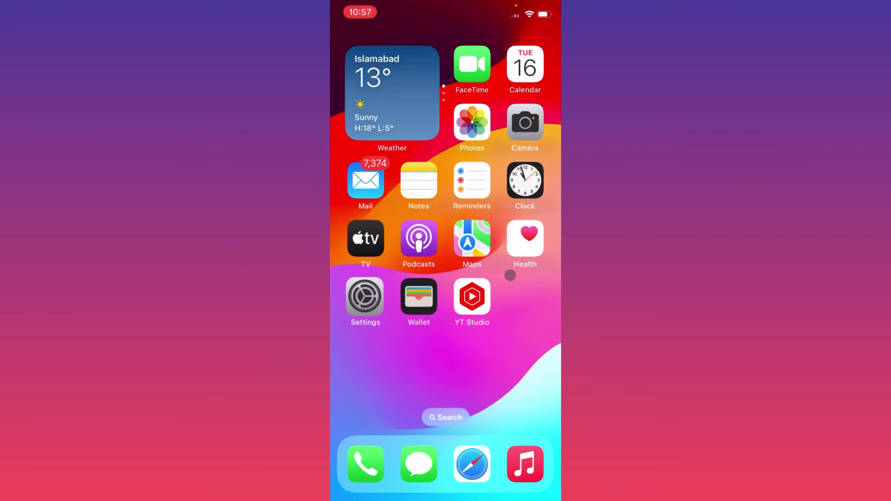
pyautogui.moveTo(516, 264); pyautogui.dragTo(376, 265)
pyautogui.click(476, 260)
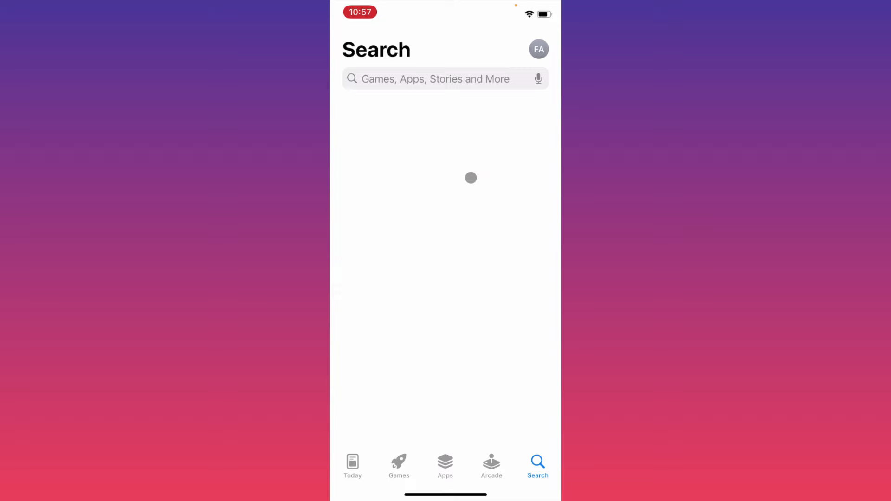
# Find Instagram's store page by searching 'in', see its offered update, then go home
pyautogui.click(436, 79)
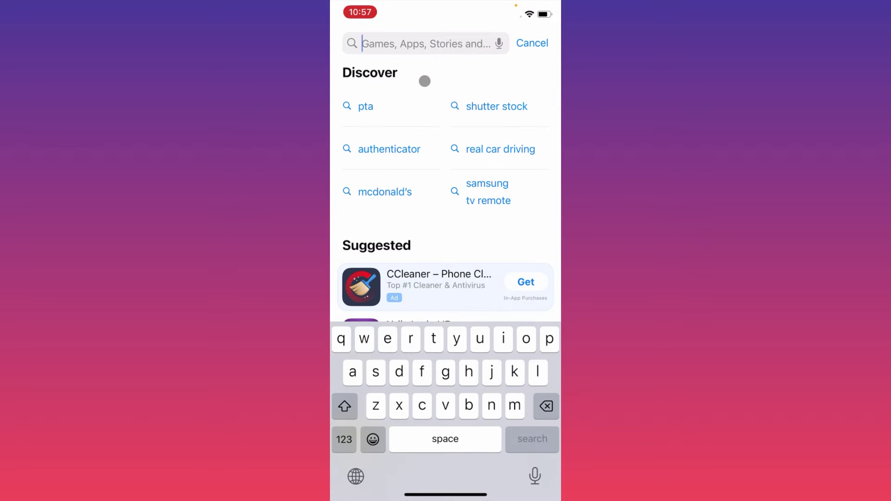
pyautogui.write('in')
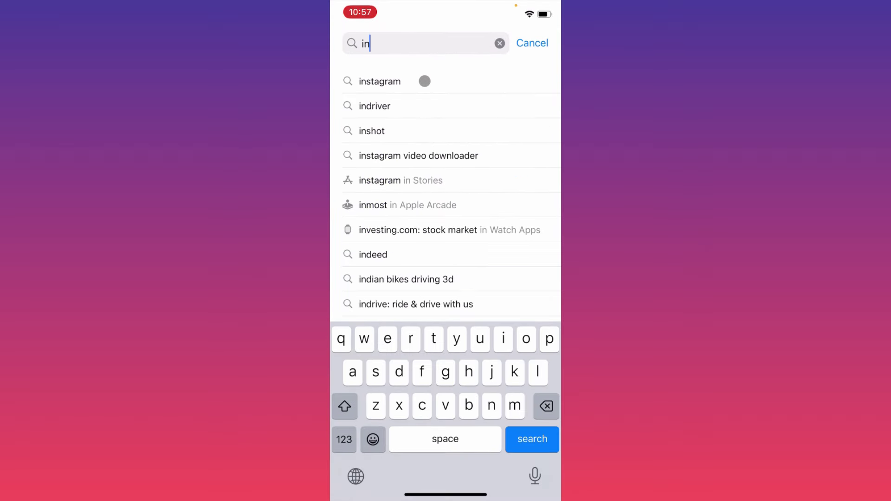
pyautogui.click(425, 82)
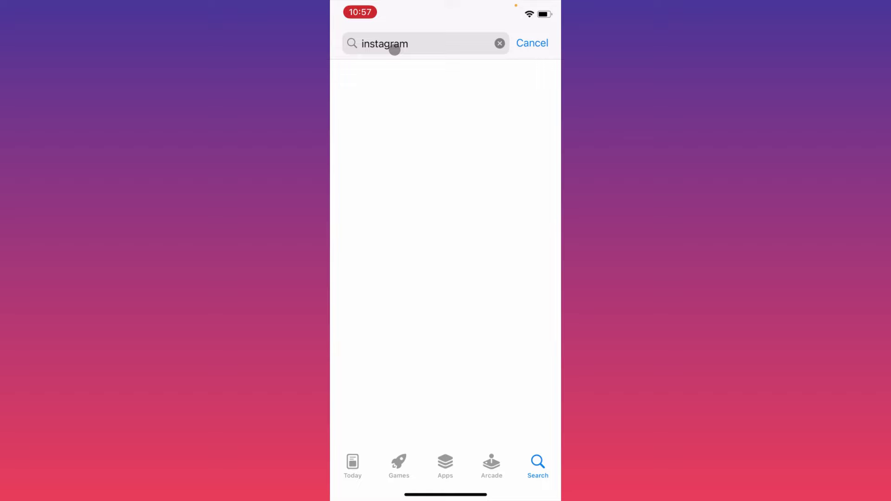
pyautogui.click(415, 322)
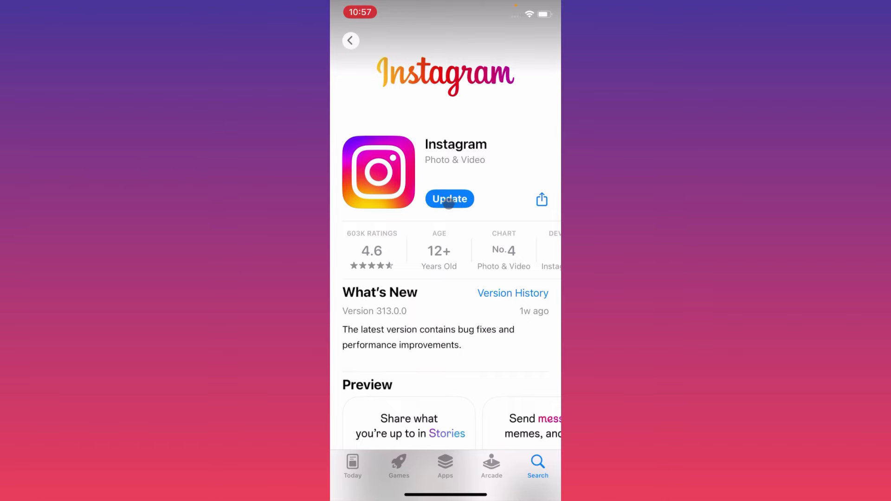
pyautogui.press('super+h')
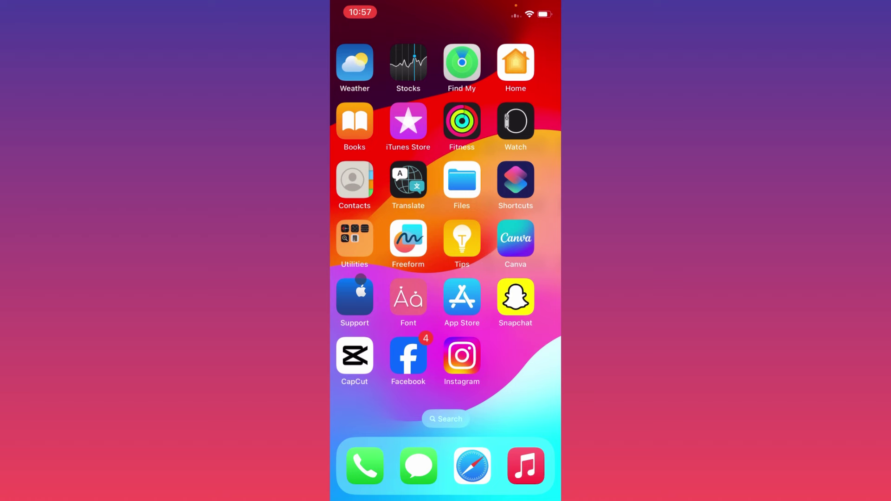
# Launch Instagram and reach Settings and privacy through the profile tab's hamburger menu
pyautogui.click(474, 355)
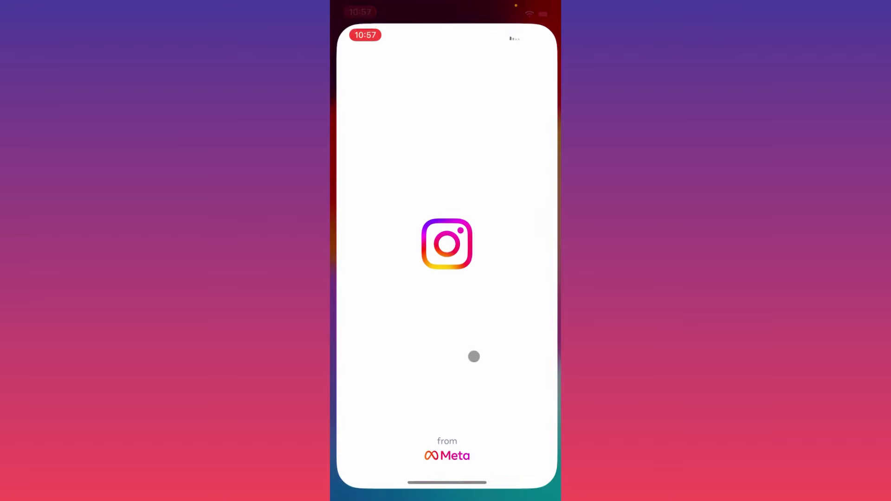
pyautogui.click(538, 467)
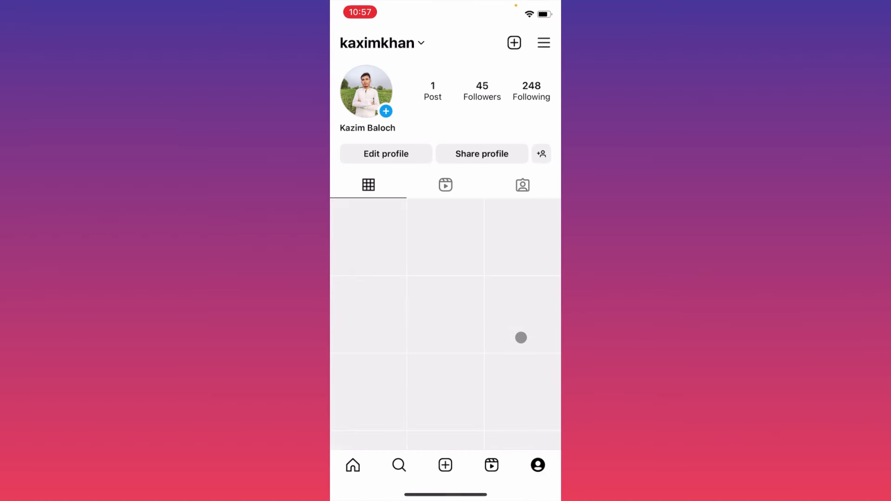
pyautogui.click(545, 44)
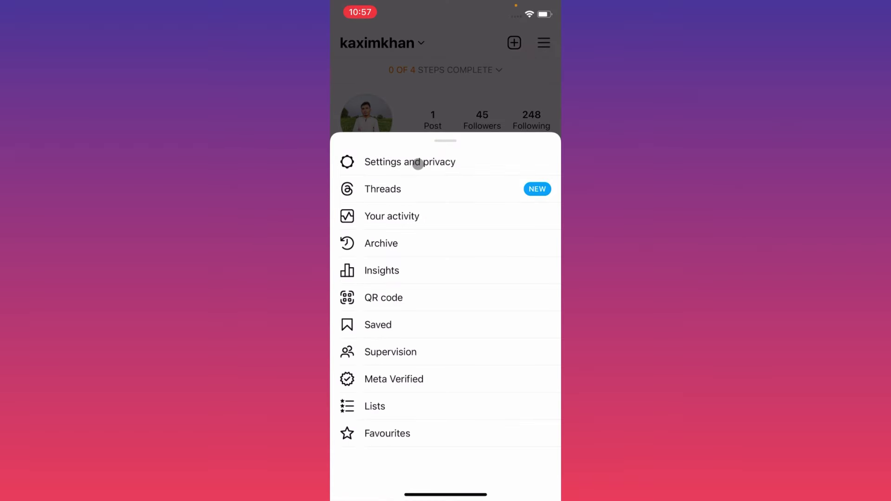
pyautogui.click(411, 163)
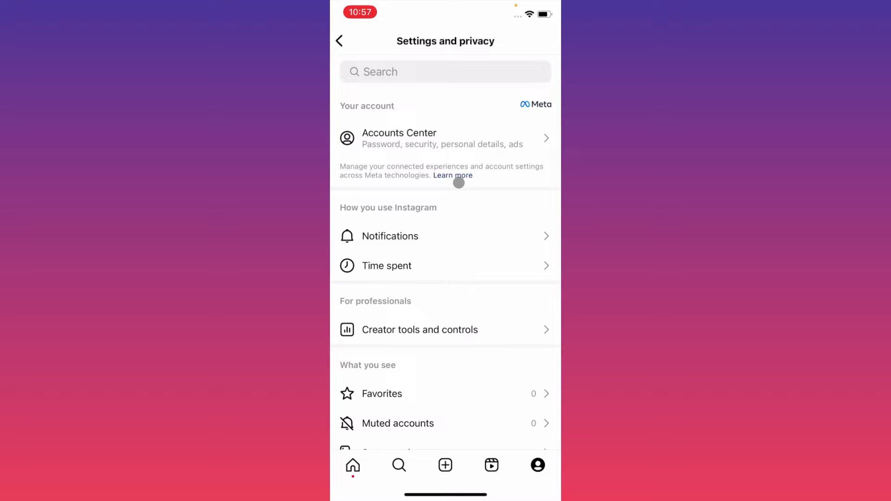
pyautogui.scroll(-3, 458, 184)
pyautogui.scroll(-5, 458, 183)
pyautogui.scroll(-5, 457, 183)
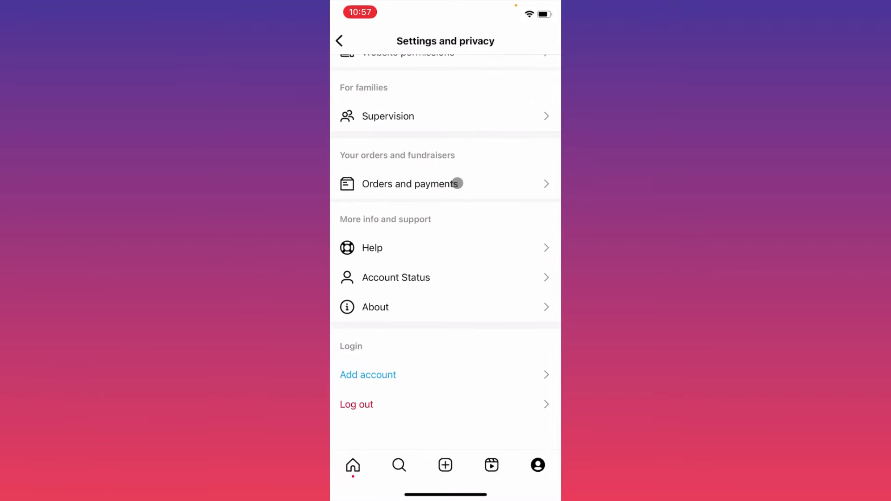
pyautogui.scroll(5, 458, 184)
pyautogui.scroll(5, 457, 184)
pyautogui.scroll(5, 455, 183)
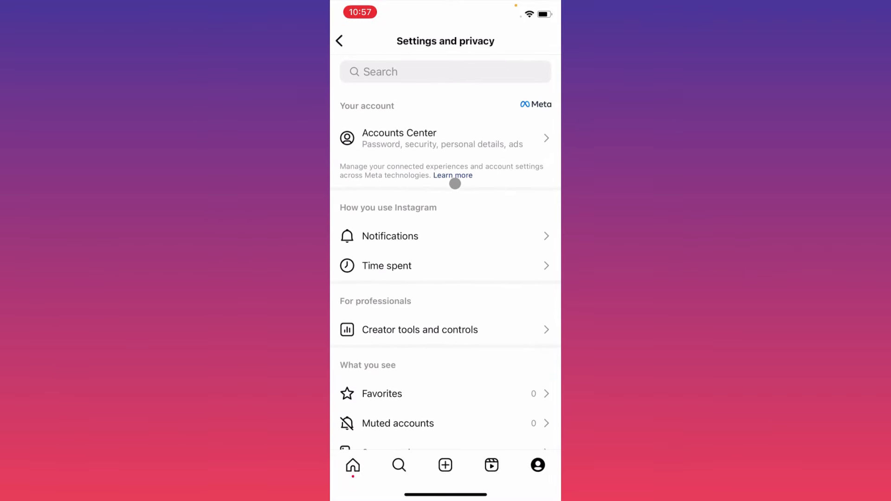
pyautogui.moveTo(455, 356); pyautogui.dragTo(440, 229)
pyautogui.moveTo(447, 358); pyautogui.dragTo(446, 225)
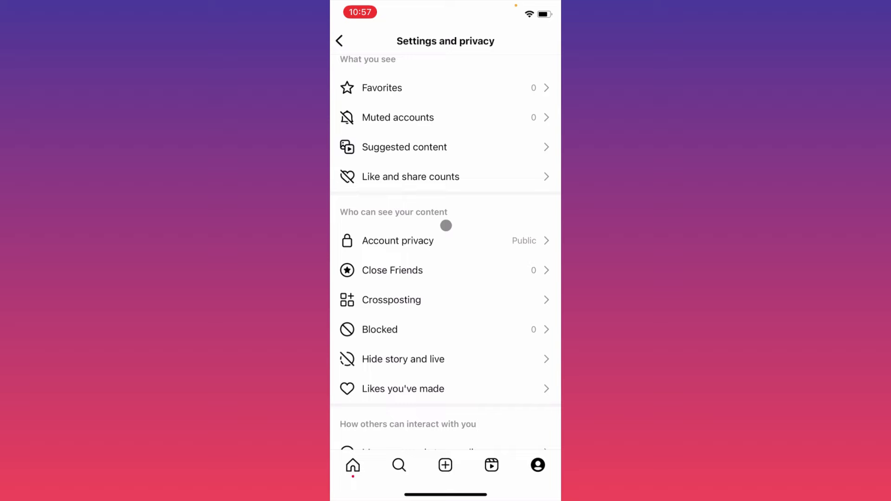
pyautogui.scroll(-3, 442, 243)
pyautogui.scroll(-2, 453, 289)
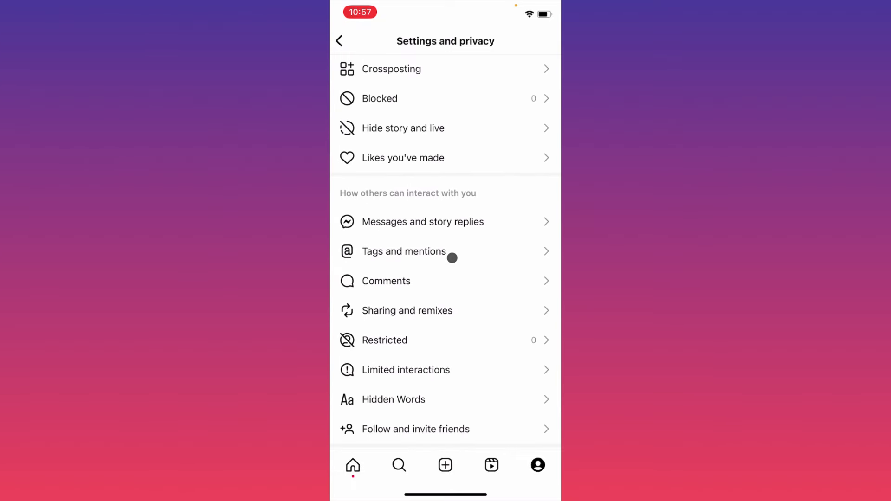
pyautogui.scroll(-2, 451, 274)
pyautogui.scroll(-3, 458, 291)
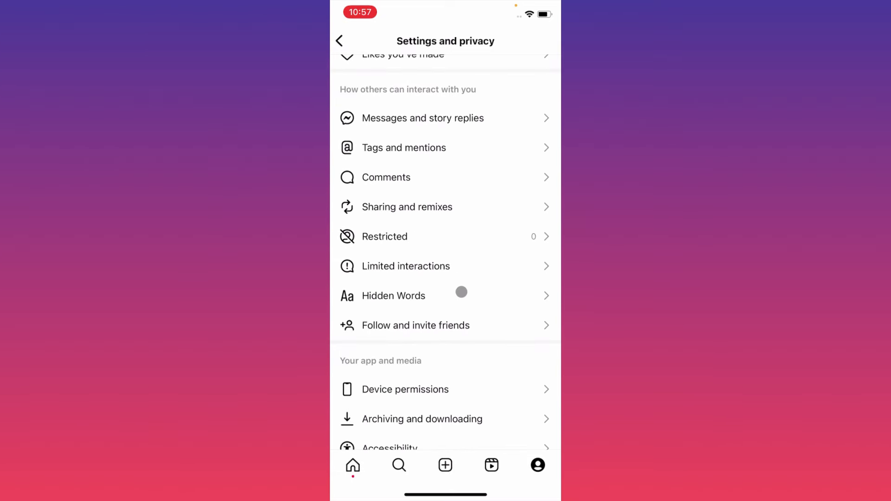
pyautogui.moveTo(464, 319); pyautogui.dragTo(460, 190)
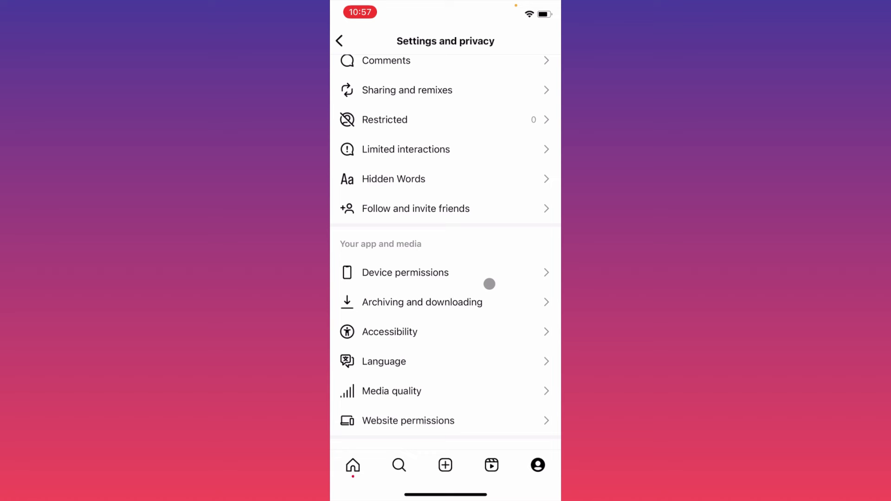
# Review Accessibility (captions and HDR only), check Instagram's App Store update, and back out to Settings and privacy
pyautogui.click(417, 335)
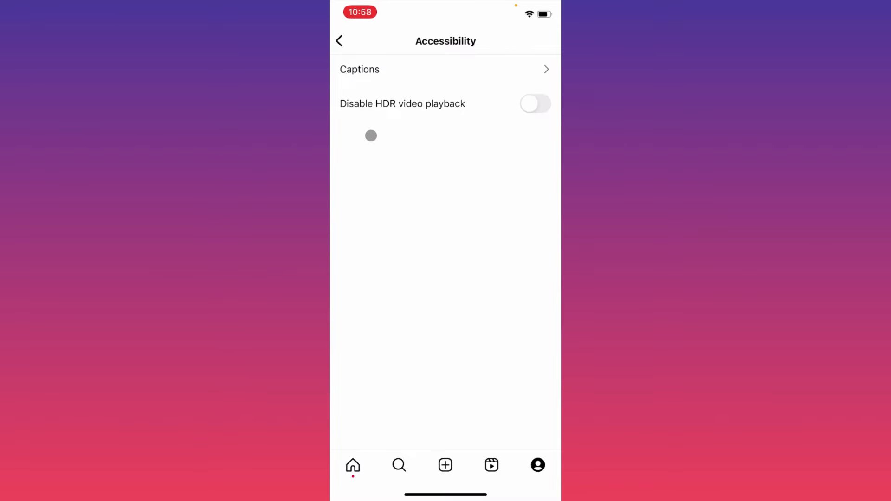
pyautogui.moveTo(446, 495); pyautogui.dragTo(446, 279)
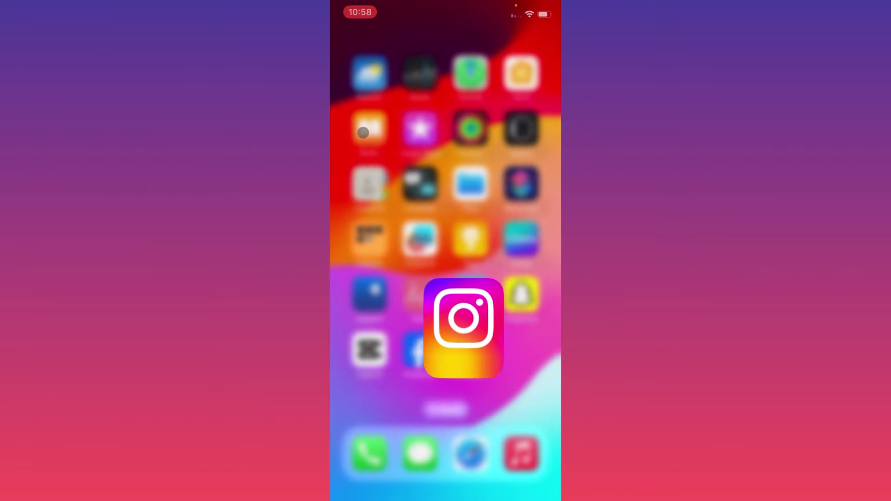
pyautogui.click(464, 292)
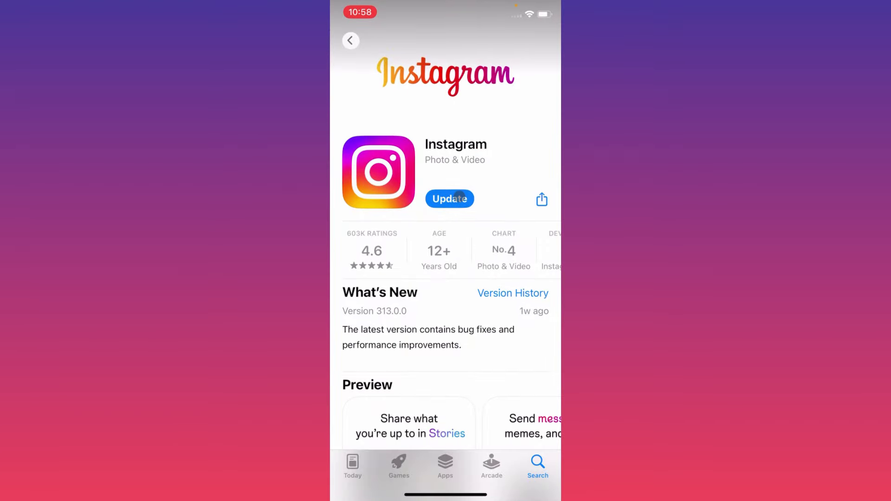
pyautogui.moveTo(446, 494); pyautogui.dragTo(550, 494)
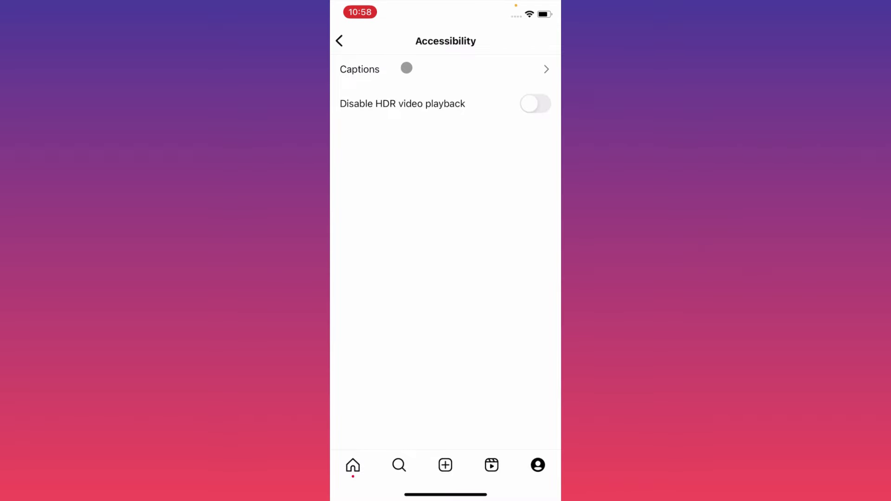
pyautogui.click(340, 41)
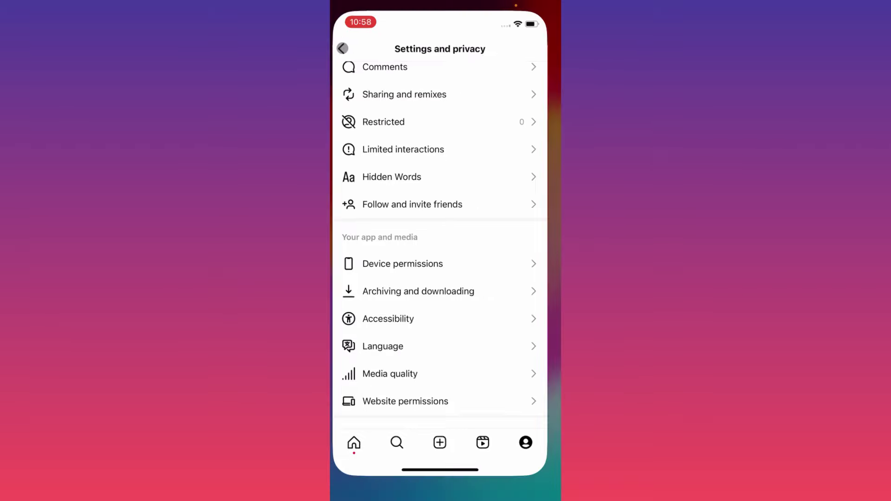
# Close Instagram and return to the first home screen page
pyautogui.moveTo(446, 495); pyautogui.dragTo(446, 278)
pyautogui.moveTo(502, 313)
pyautogui.mouseDown()
pyautogui.moveTo(362, 314)
pyautogui.moveTo(501, 314)
pyautogui.mouseUp()
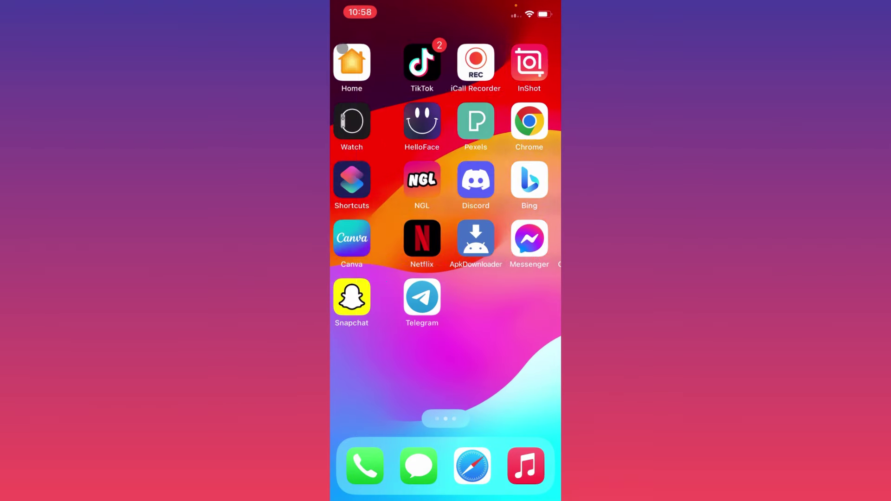
pyautogui.moveTo(362, 314); pyautogui.dragTo(502, 313)
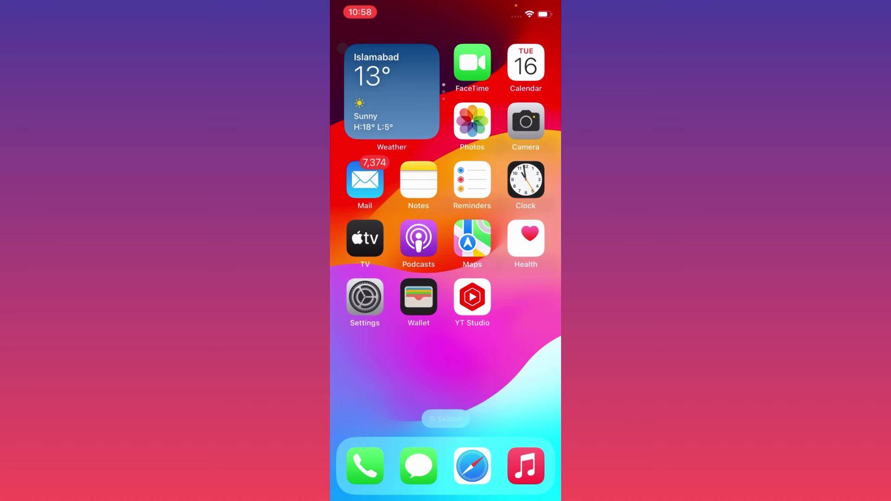